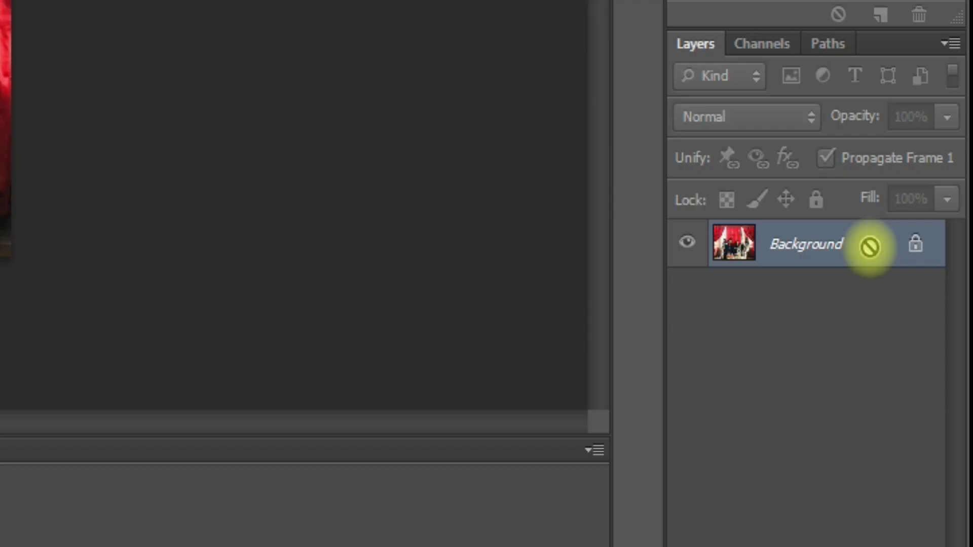
Duplicate the family photo's Background layer into a new Layer 1 with Ctrl+J
key("ctrl+j")
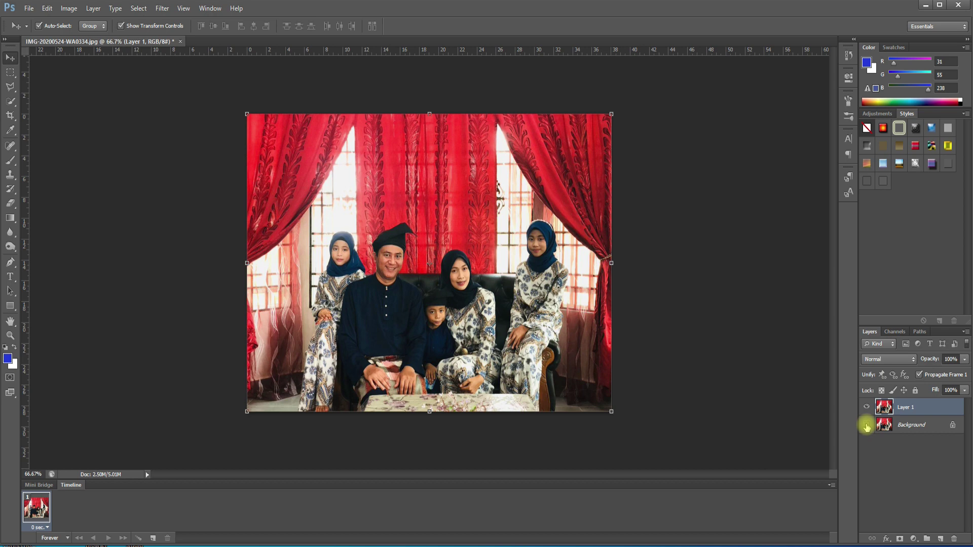
Hide the Background layer so only Layer 1 shows, then adjust the zoom
left_click(866, 425)
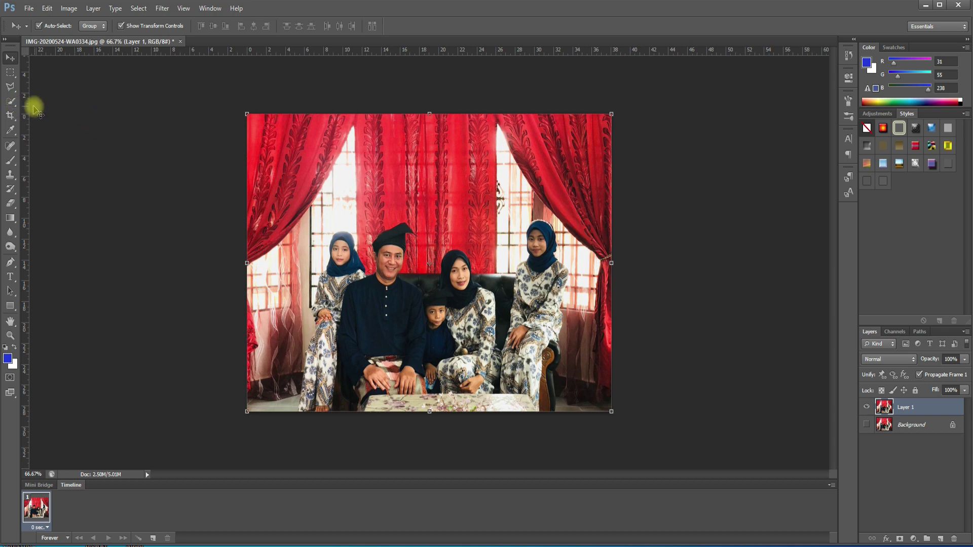
key("ctrl+plus")
key("ctrl+minus")
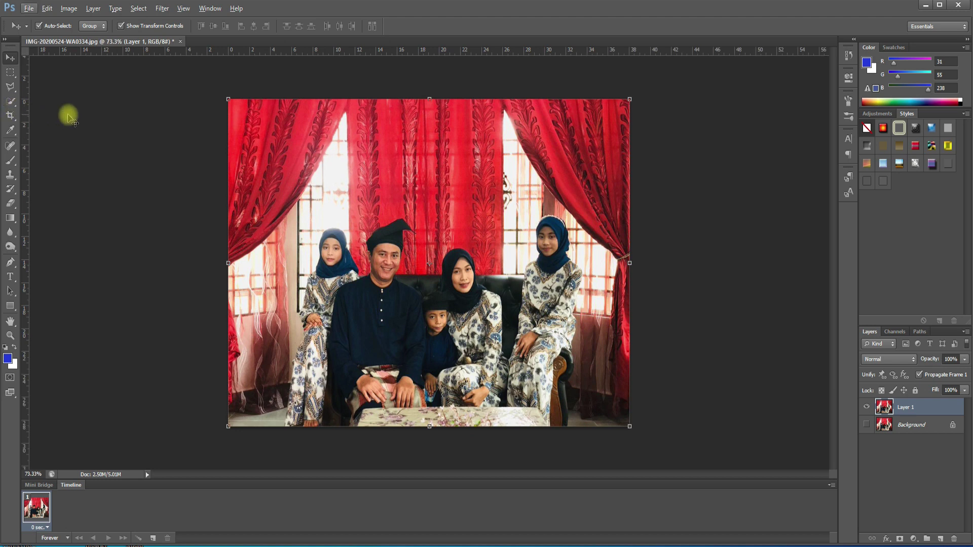
Quick-select the left girl's head and the man's hat with an enlarged brush
left_click(10, 103)
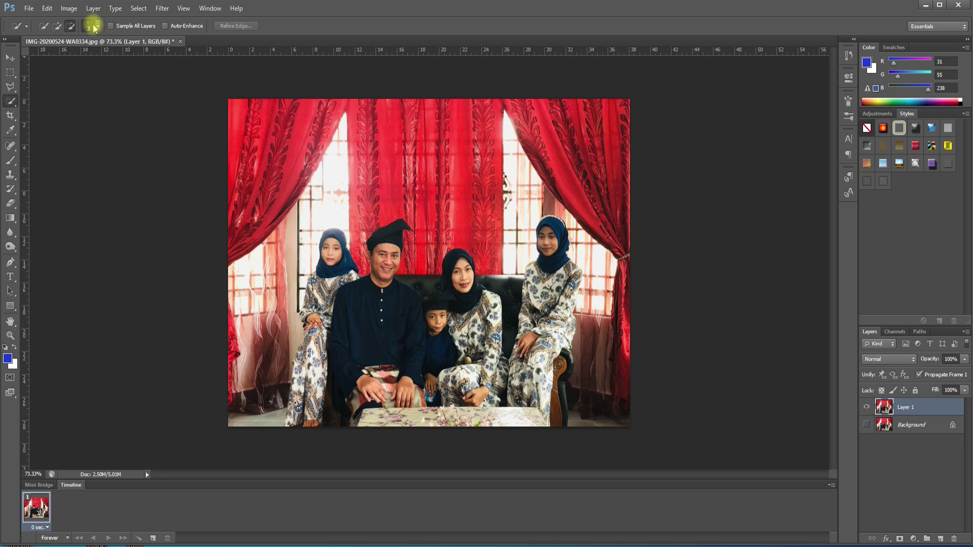
key("bracketright")
key("bracketright")
key("bracketright")
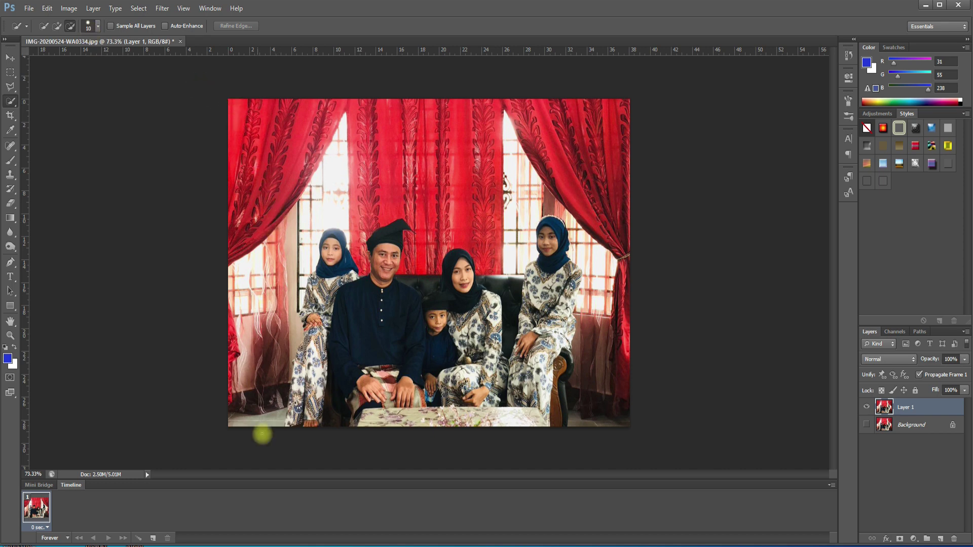
mouse_move(332, 237)
left_mouse_down()
mouse_move(303, 366)
mouse_move(508, 399)
mouse_move(565, 361)
mouse_move(571, 299)
mouse_move(550, 242)
left_mouse_up()
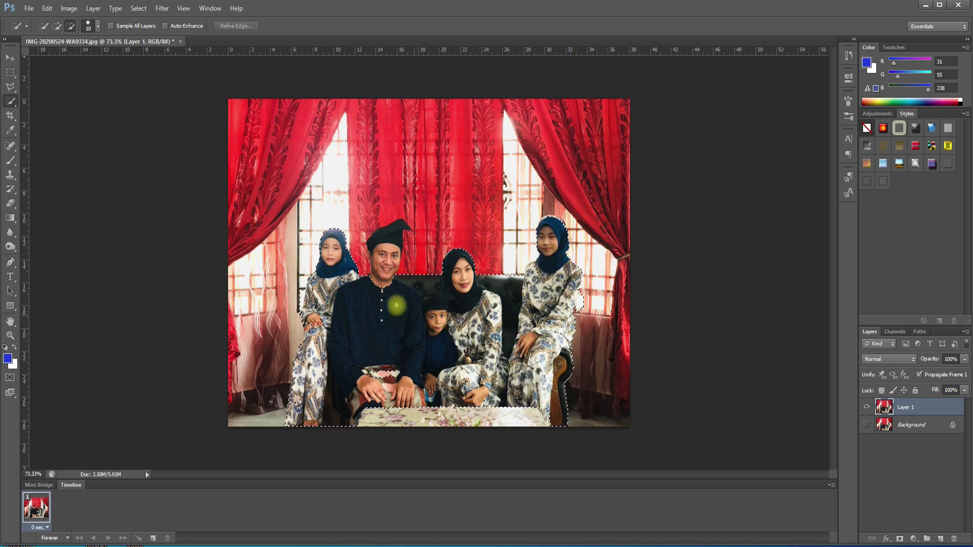
mouse_move(396, 305)
left_mouse_down()
mouse_move(380, 239)
mouse_move(382, 290)
mouse_move(339, 337)
mouse_move(324, 320)
left_mouse_up()
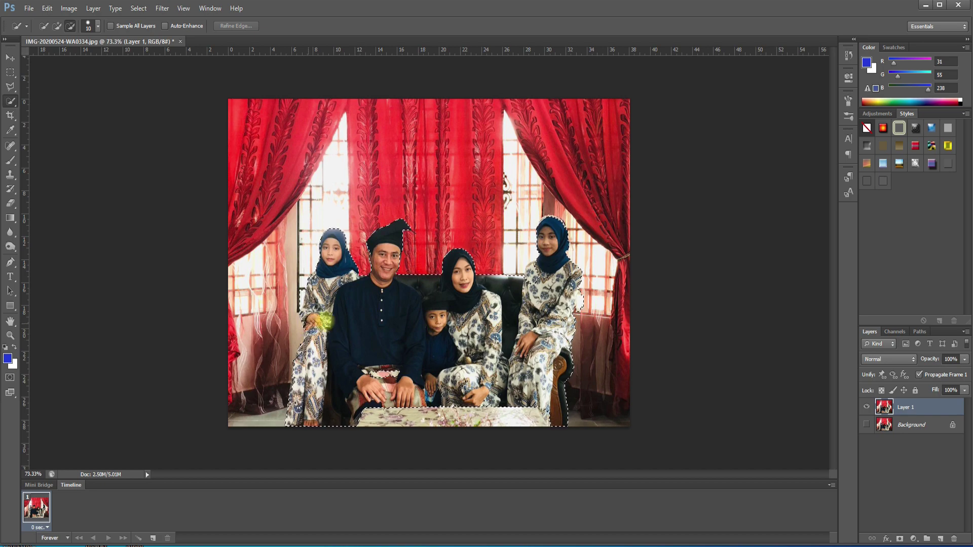
Zoom in and refine the family selection edges with a smaller brush
scroll(555, 234, "up", 3)
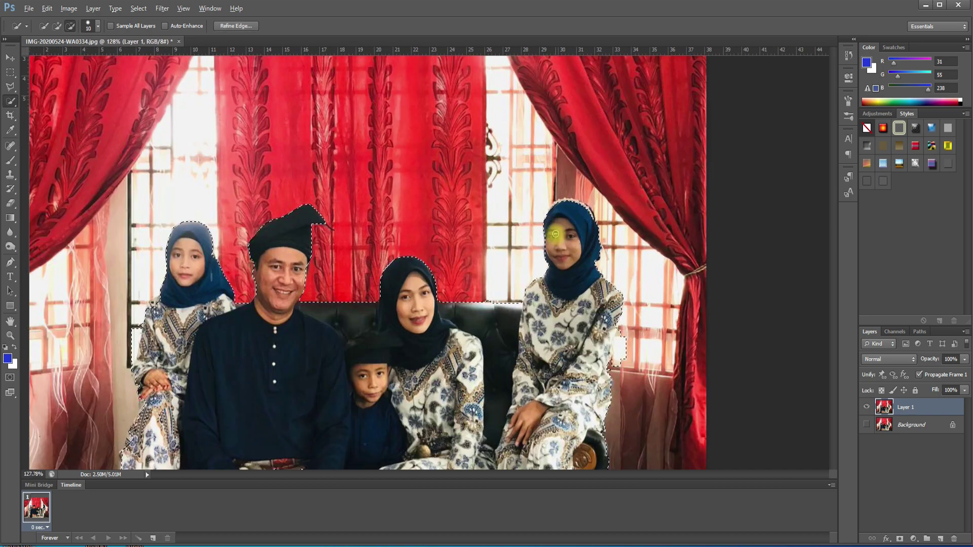
scroll(556, 234, "up", 3)
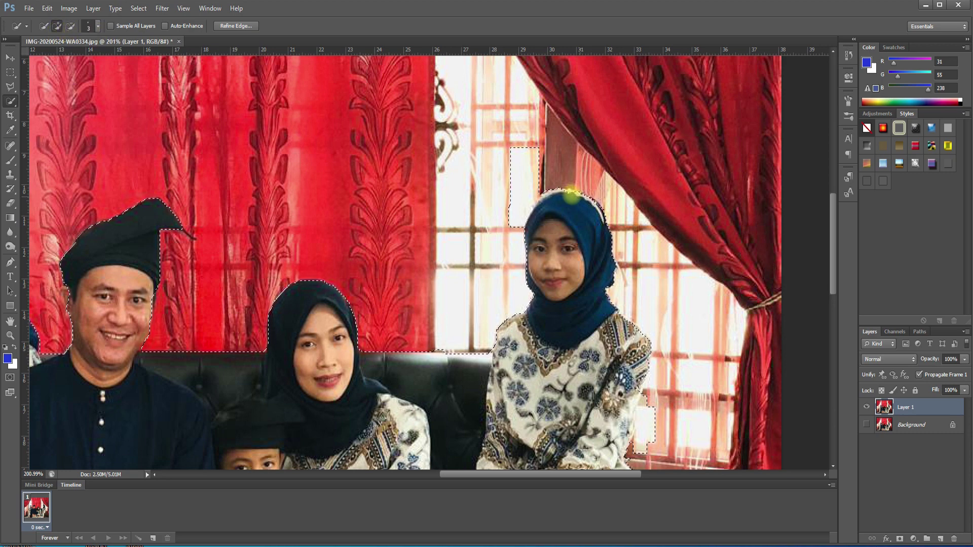
scroll(571, 195, "down", 10)
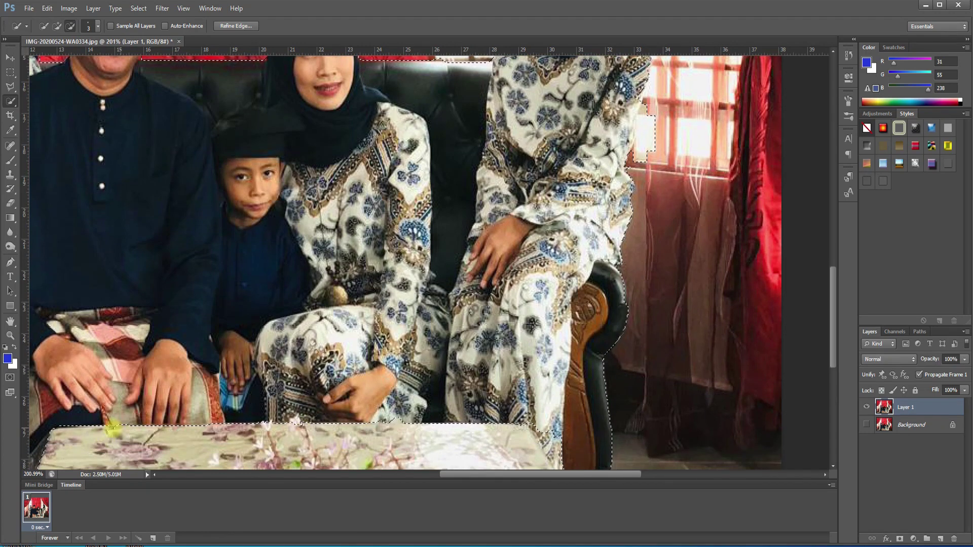
scroll(373, 420, "down", 3)
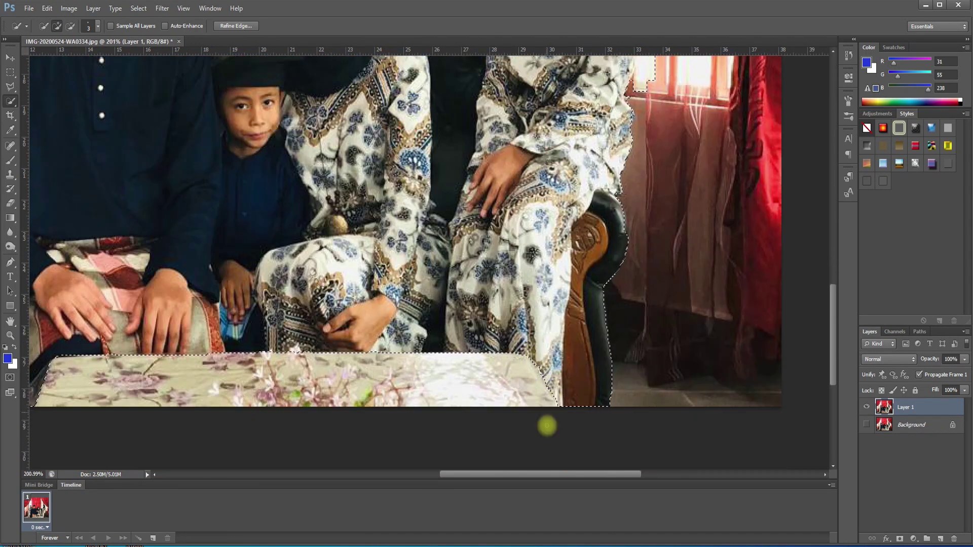
scroll(548, 423, "left", 5)
scroll(192, 266, "up", 3)
scroll(213, 253, "up", 2)
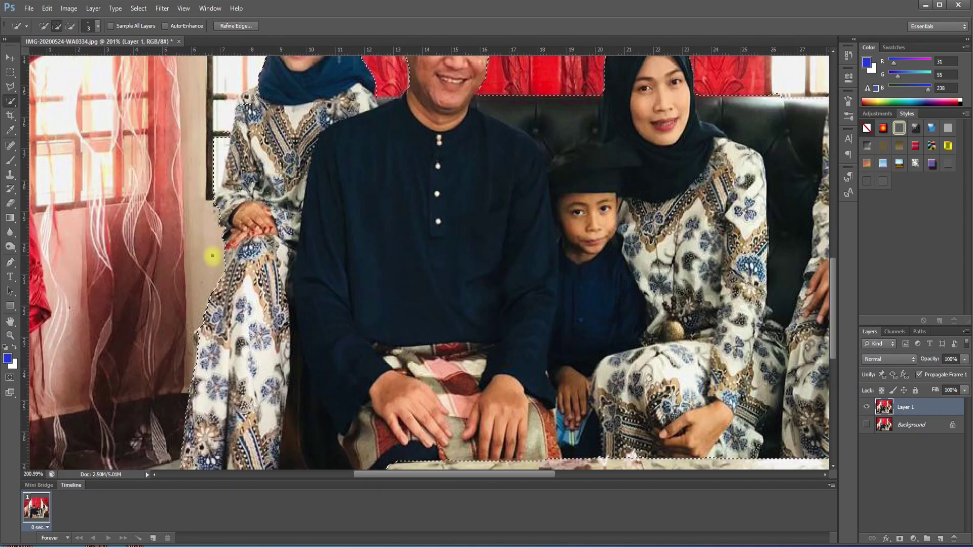
scroll(233, 218, "up", 3)
scroll(263, 172, "up", 2)
key("bracketleft")
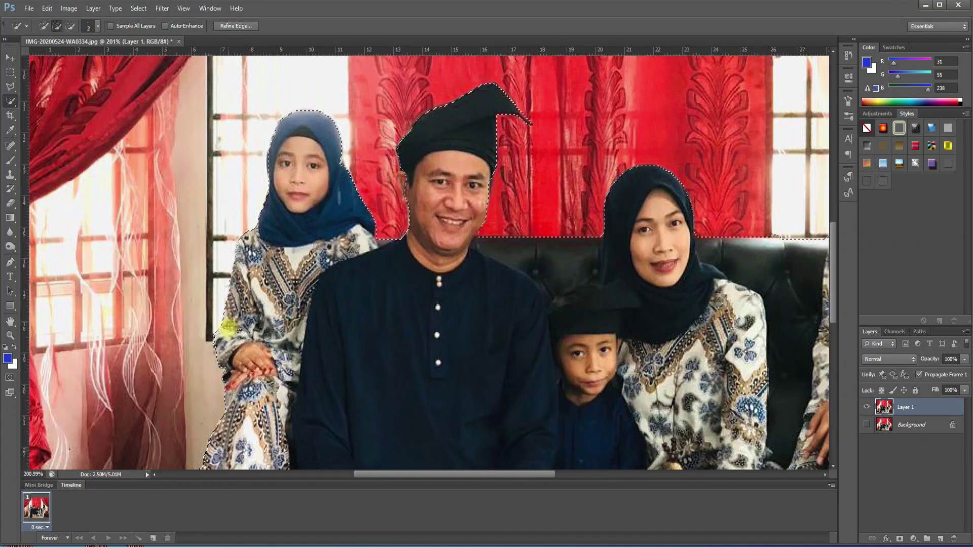
scroll(405, 253, "up", 3)
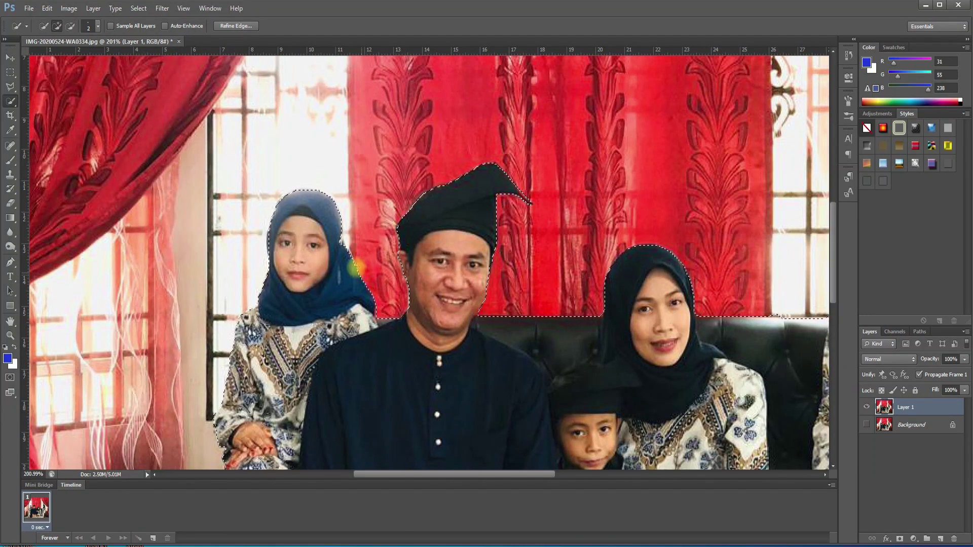
scroll(355, 294, "up", 2)
scroll(354, 317, "down", 3)
scroll(354, 317, "down", 5)
scroll(618, 321, "up", 6)
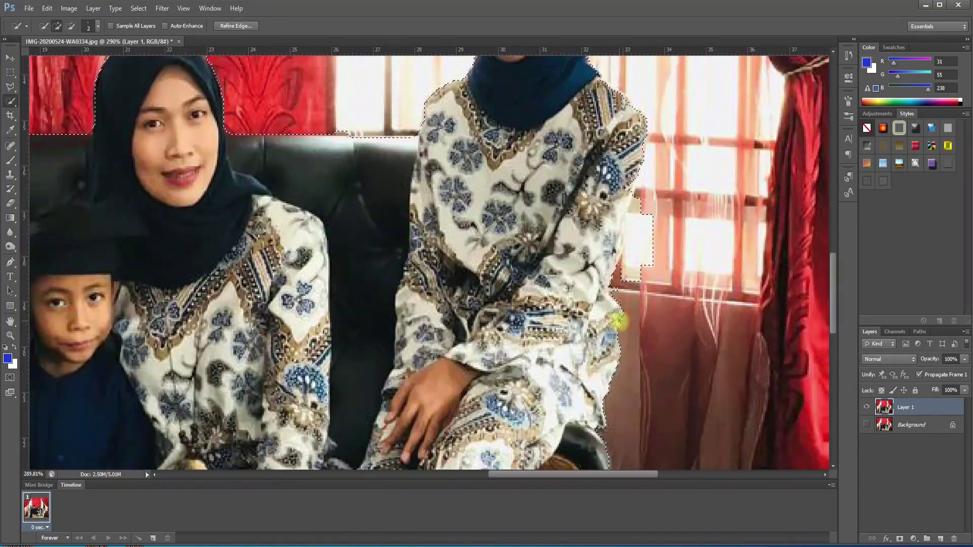
scroll(639, 218, "up", 2)
scroll(618, 355, "up", 1)
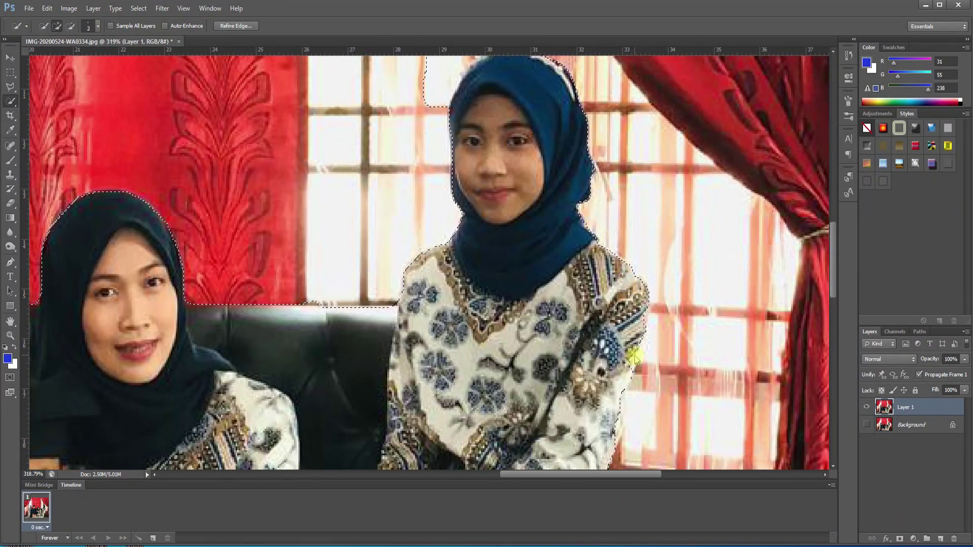
scroll(598, 398, "down", 2)
scroll(598, 398, "down", 2)
scroll(598, 398, "up", 5)
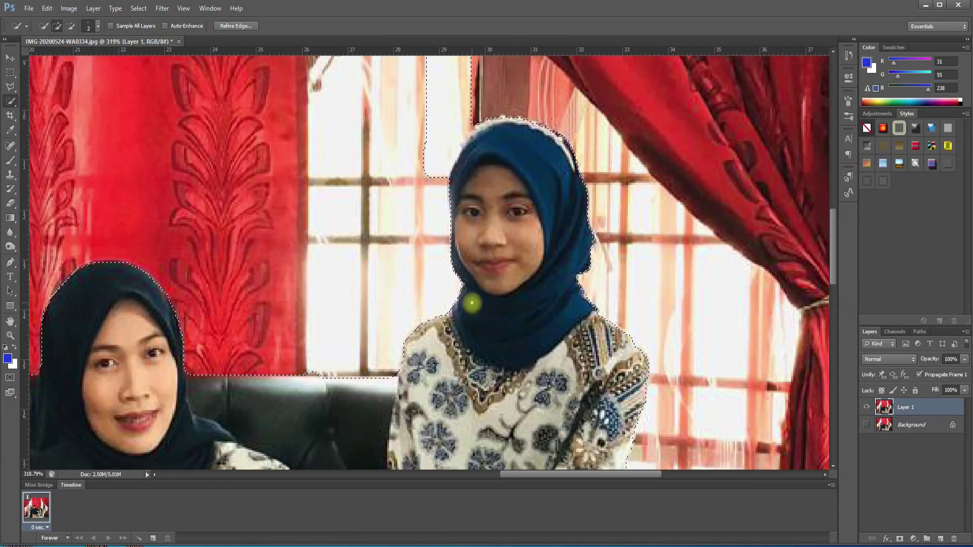
scroll(440, 164, "up", 3)
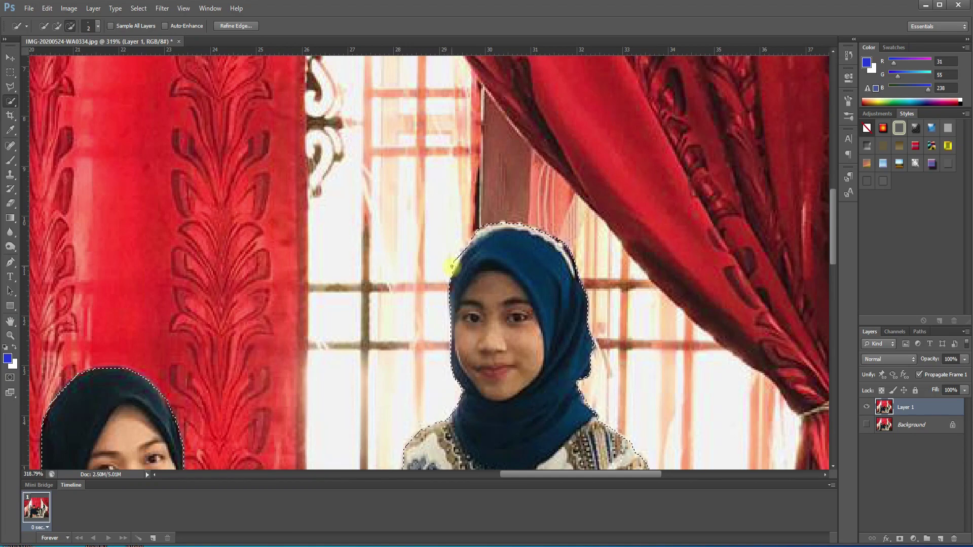
scroll(452, 266, "down", 3)
scroll(413, 211, "down", 2)
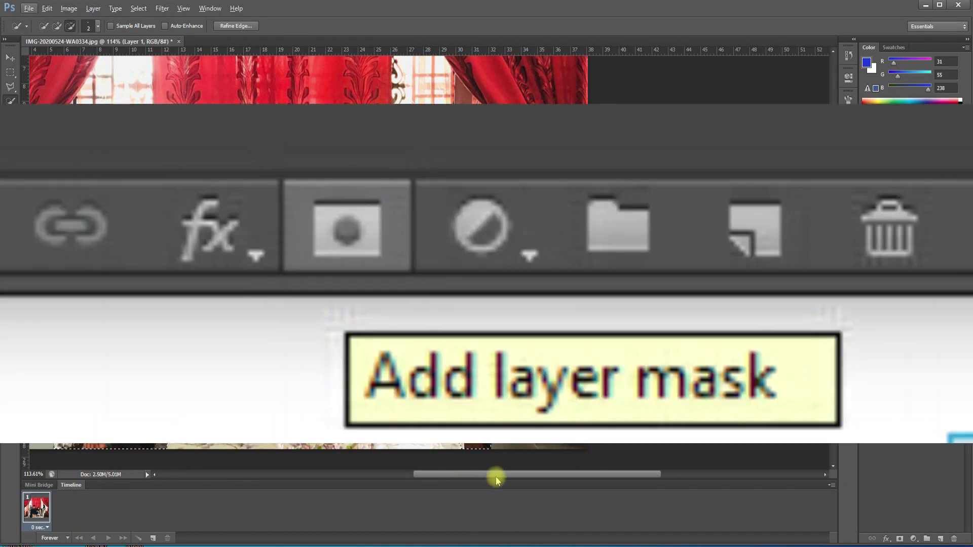
Mask Layer 1 to the family selection, then make Background visible and selected
left_click_drag(496, 476, 457, 476)
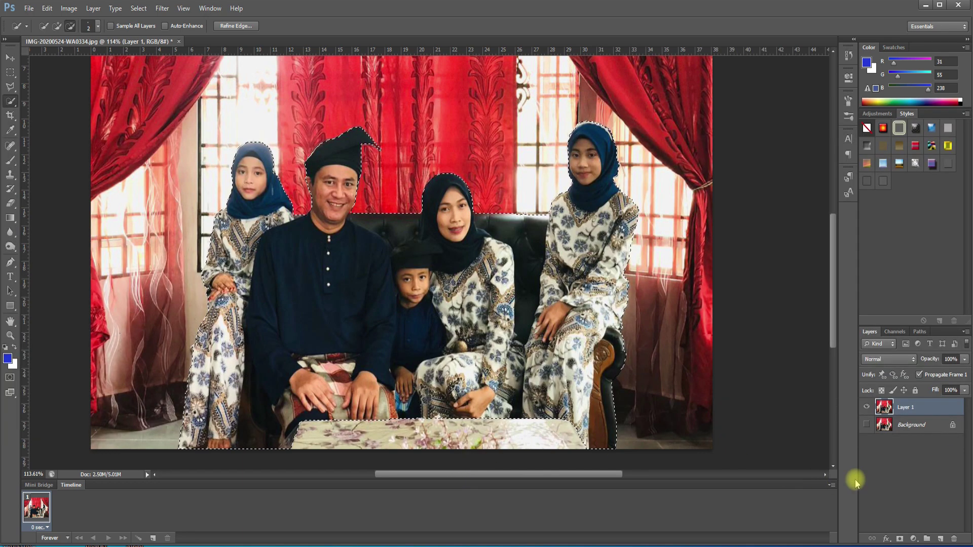
left_click(899, 539)
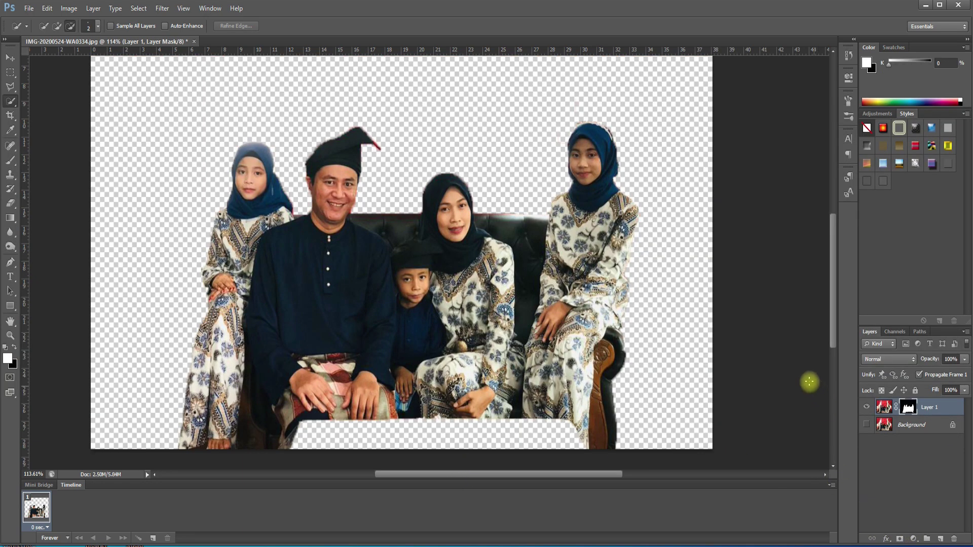
left_click(868, 426)
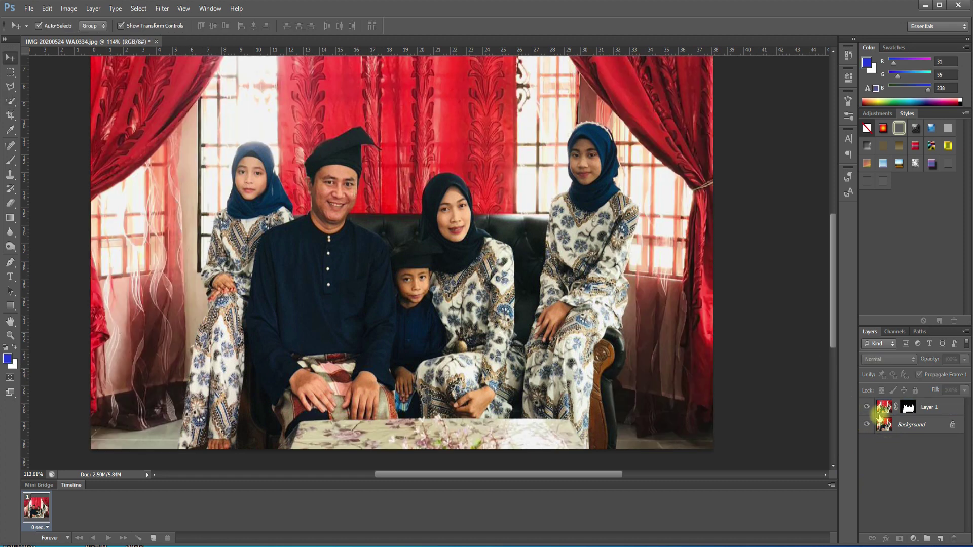
left_click(868, 426)
left_click(868, 426)
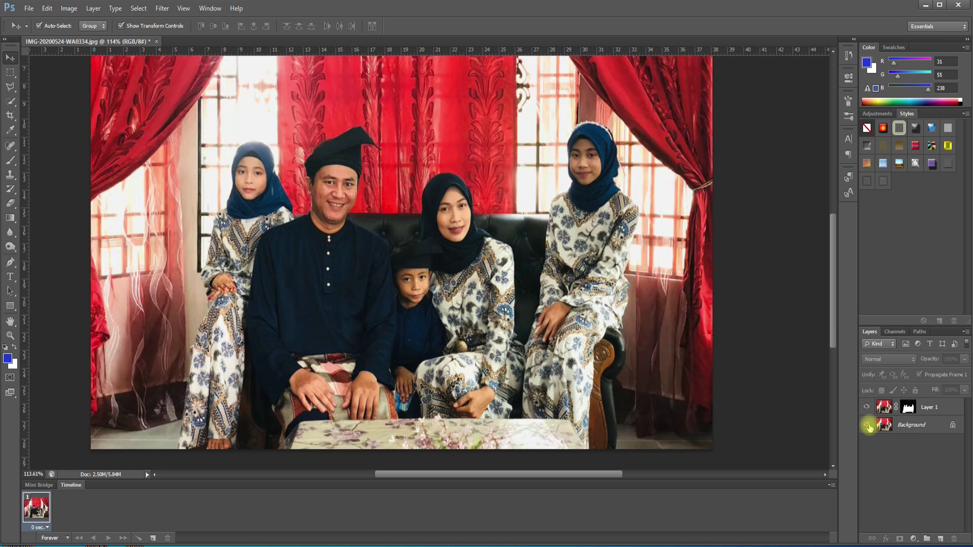
left_click(897, 429)
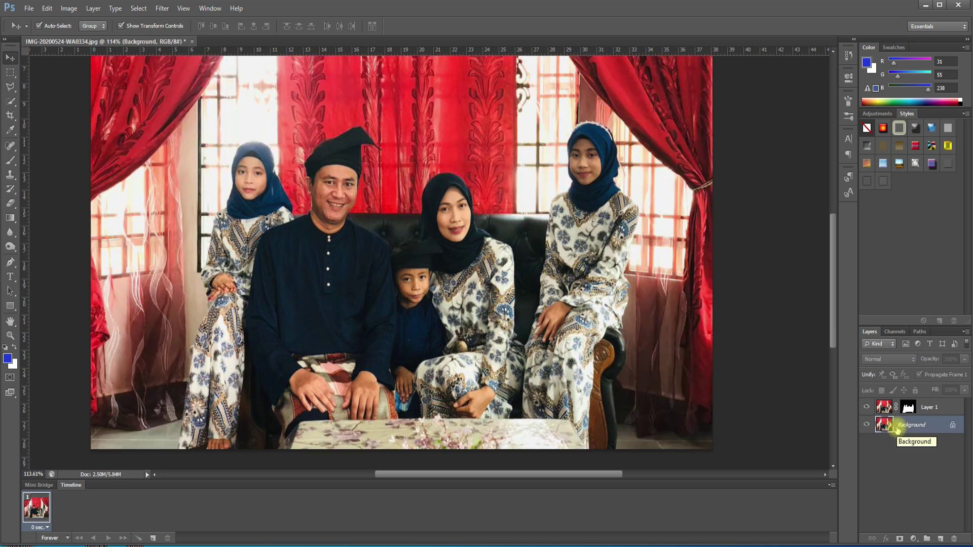
Duplicate Background into a Background copy layer and hide the masked Layer 1
key("ctrl+j")
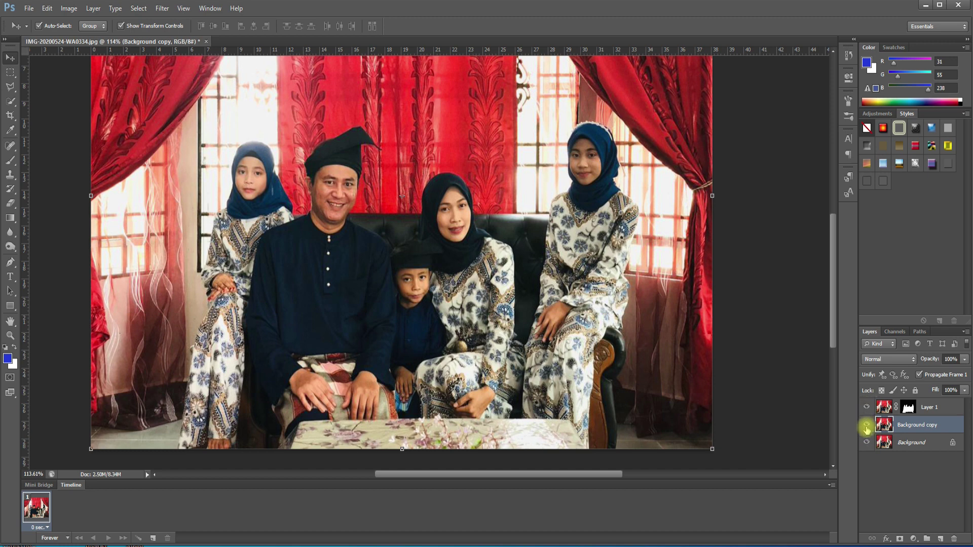
left_click(866, 425)
left_click(867, 426)
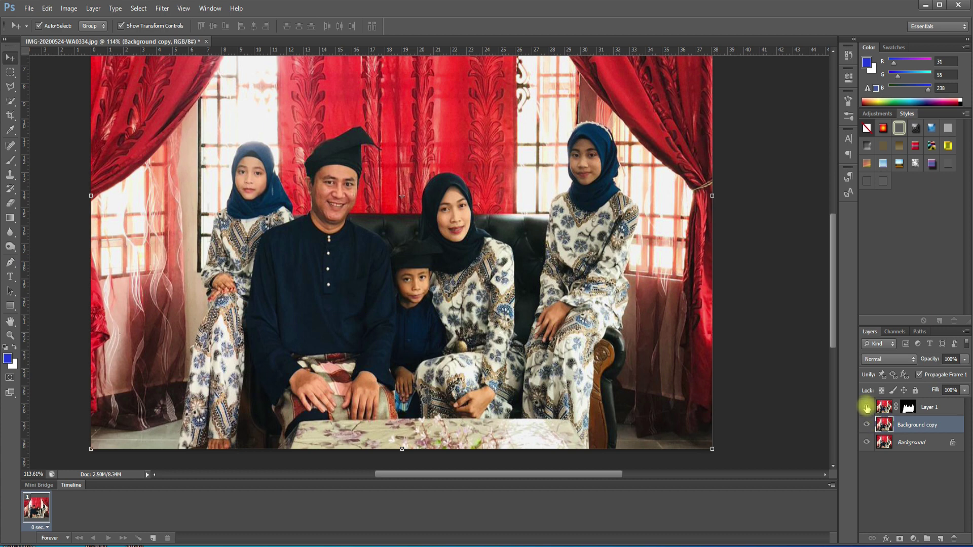
left_click(867, 407)
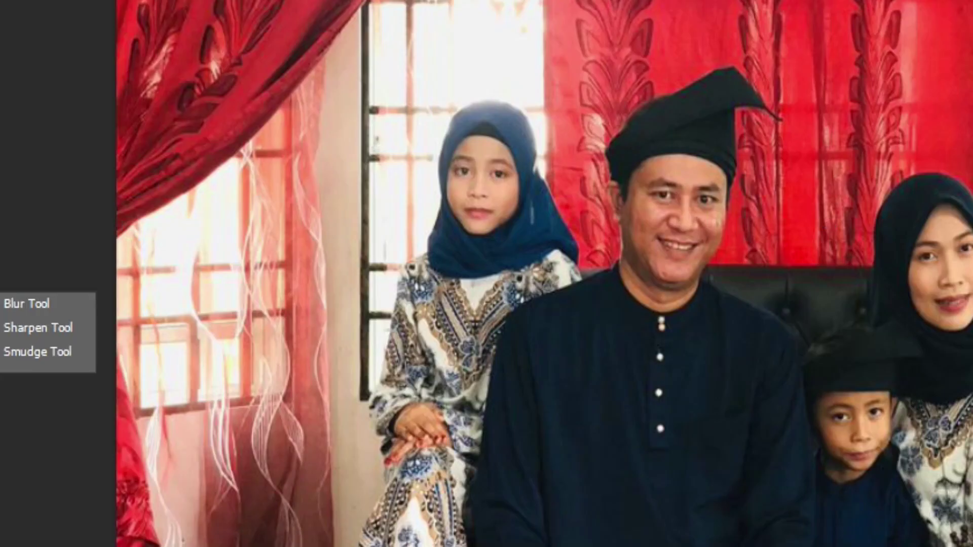
Choose the Blur Tool and set its brush size to 121
left_click(7, 312)
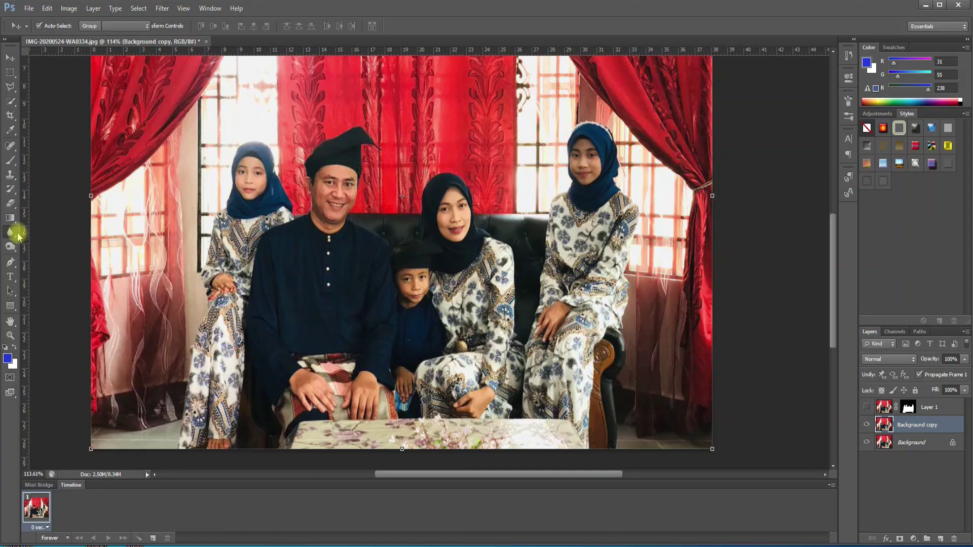
left_click(10, 232)
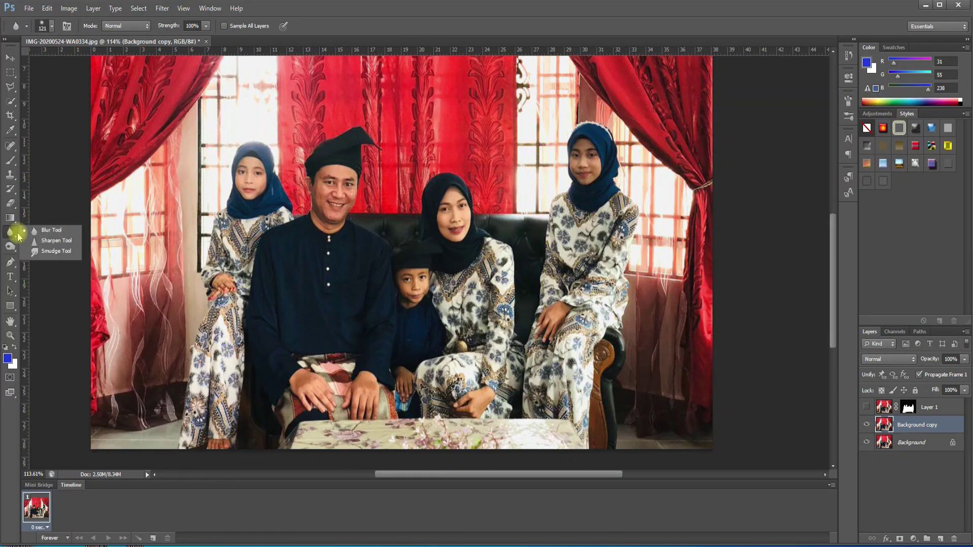
left_click(38, 232)
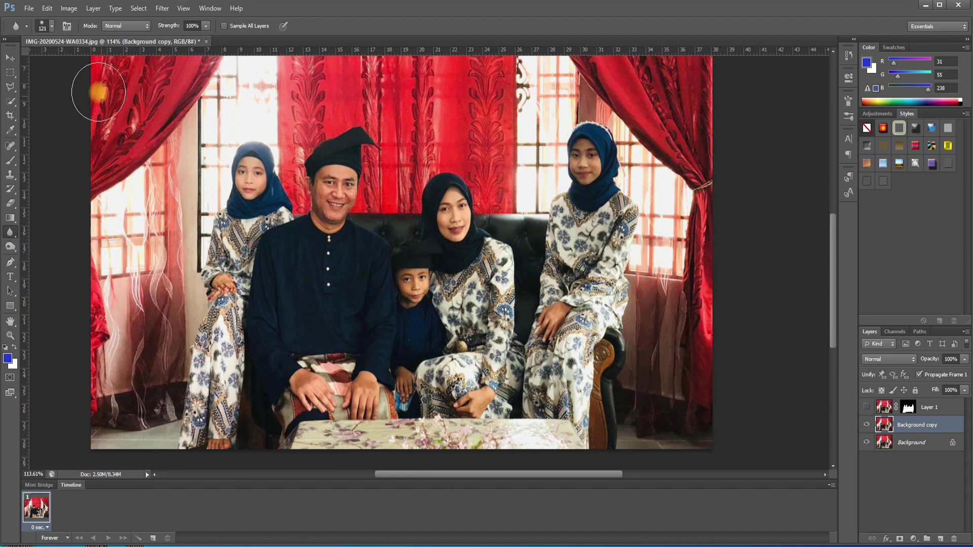
scroll(100, 122, "up", 2)
scroll(97, 101, "up", 2)
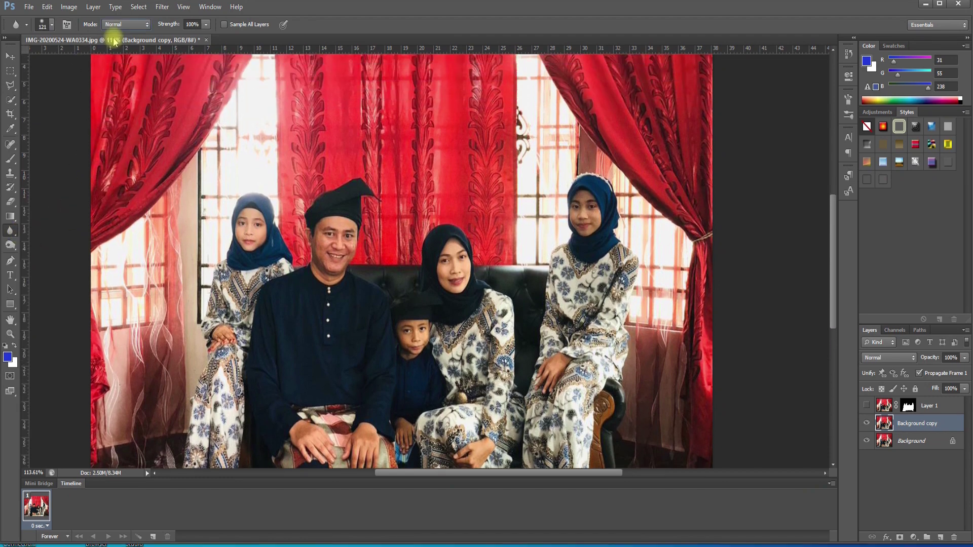
left_click(52, 26)
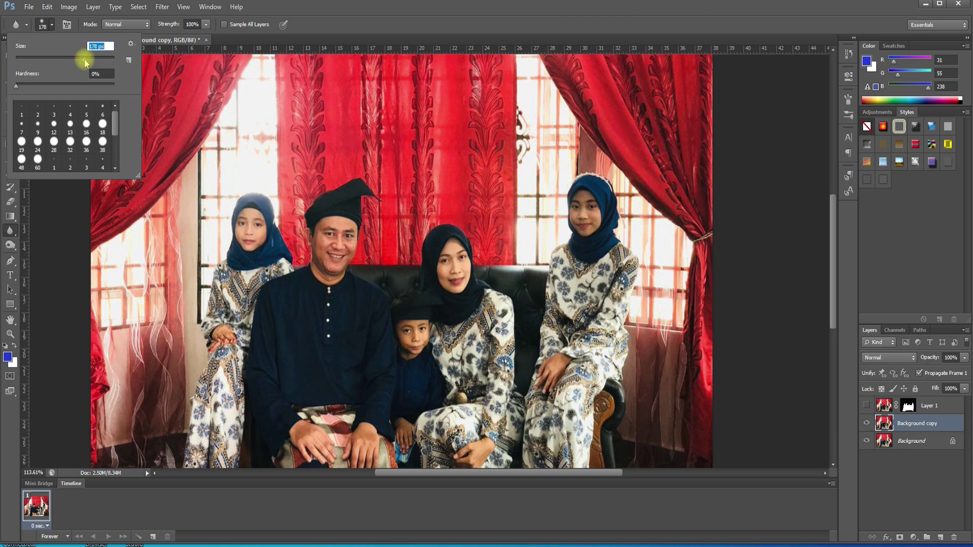
type("121")
key("Return")
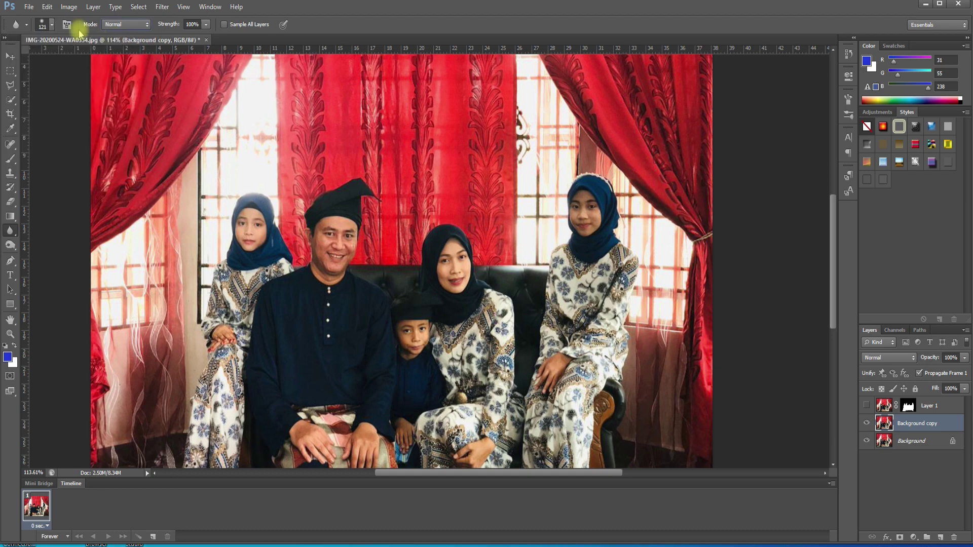
left_click(52, 26)
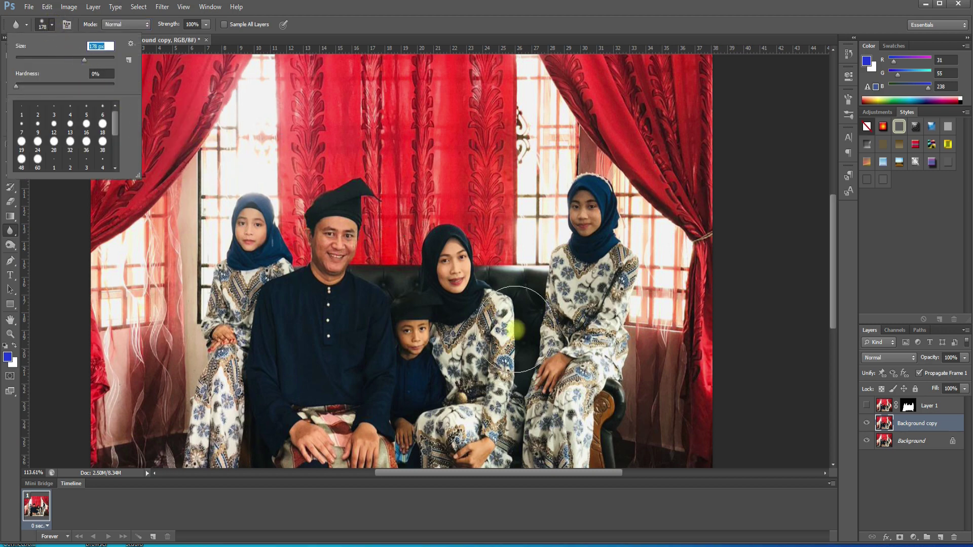
left_click(498, 278)
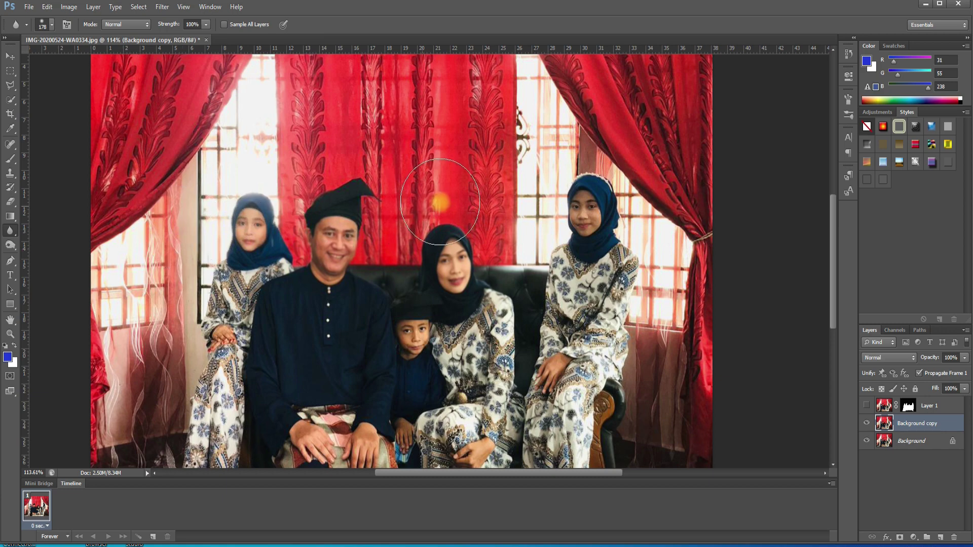
Blur the Background copy across the curtains, girl and rest of the photo
mouse_move(510, 147)
left_mouse_down()
mouse_move(723, 85)
mouse_move(367, 155)
left_mouse_up()
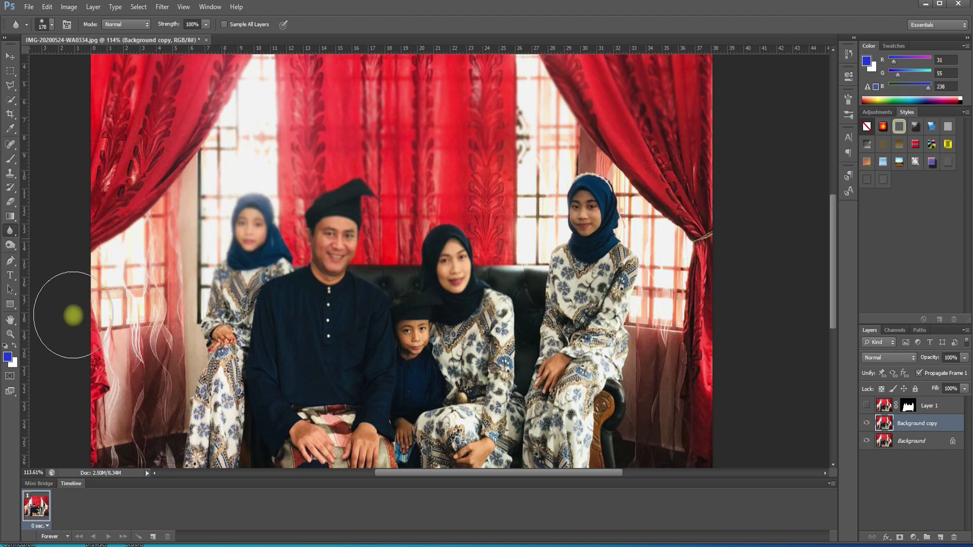
mouse_move(367, 155)
left_mouse_down()
mouse_move(108, 395)
mouse_move(214, 431)
left_mouse_up()
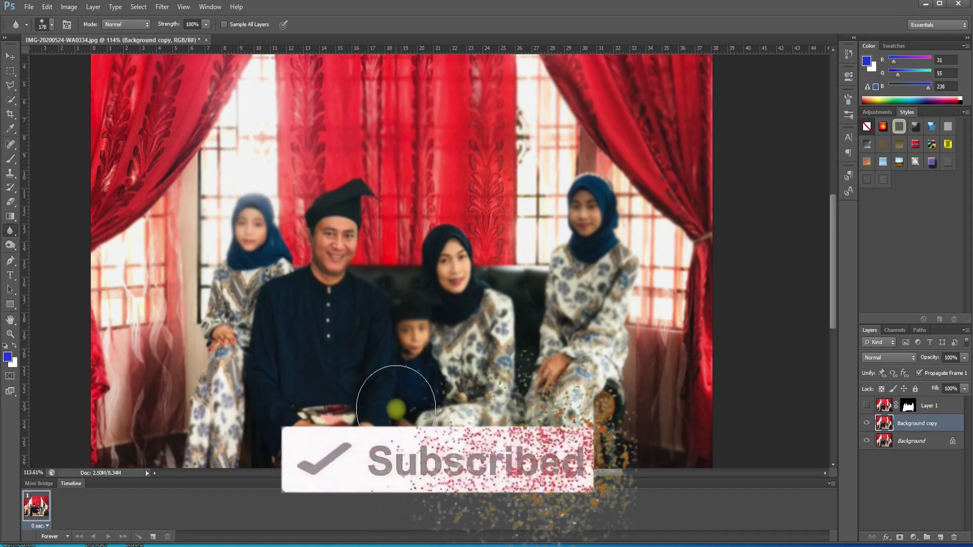
scroll(406, 365, "down", 5)
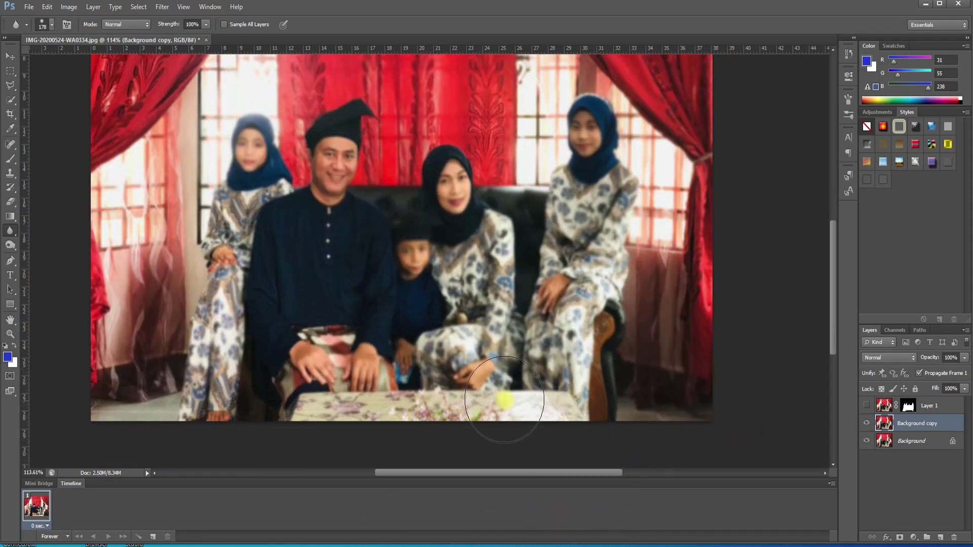
scroll(254, 350, "up", 1)
scroll(344, 235, "up", 5)
scroll(344, 235, "up", 2)
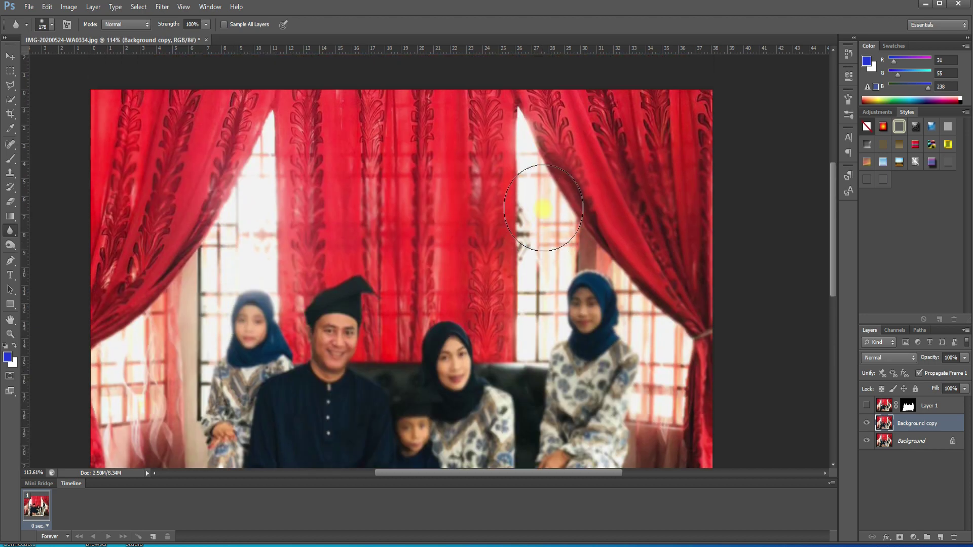
scroll(344, 235, "up", 2)
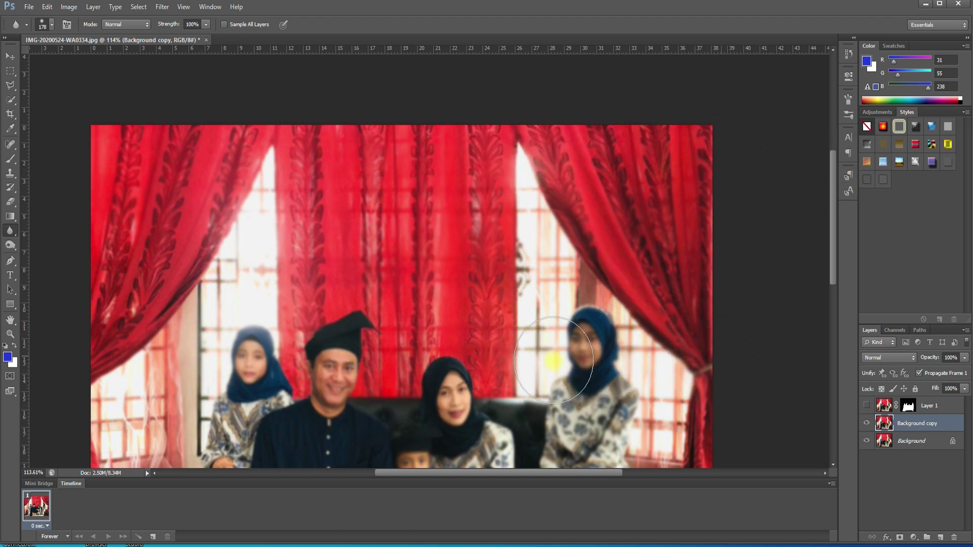
scroll(251, 355, "down", 2)
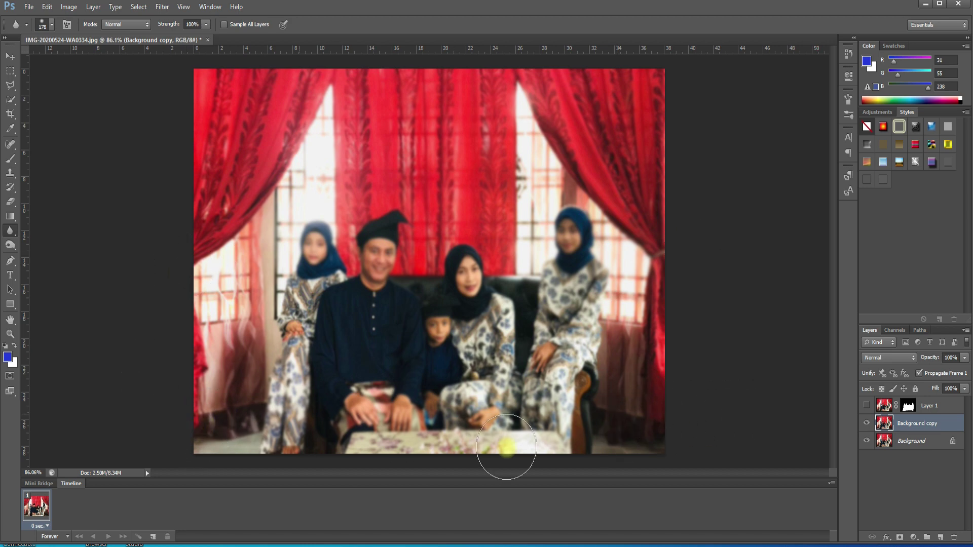
Switch to the Move tool and make the masked Layer 1 visible again
left_click(10, 55)
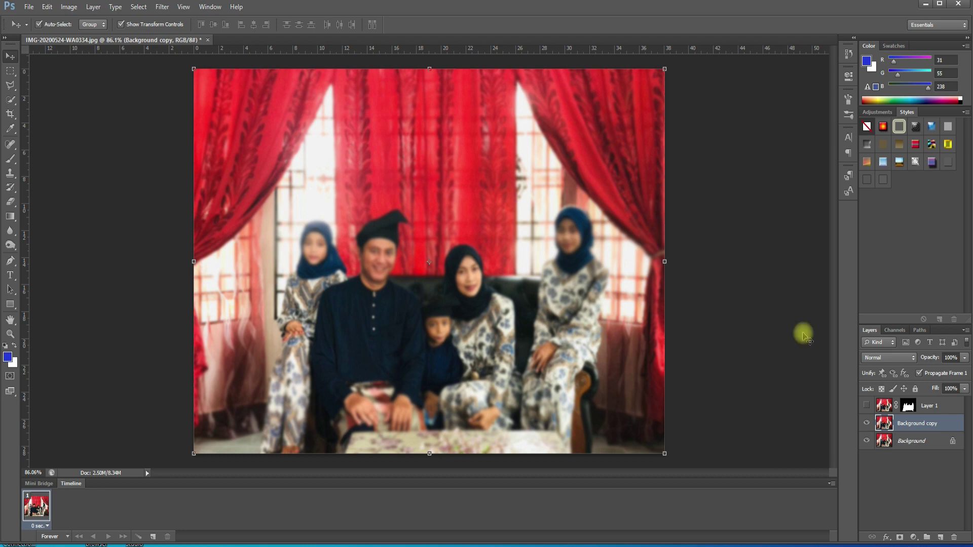
left_click(868, 405)
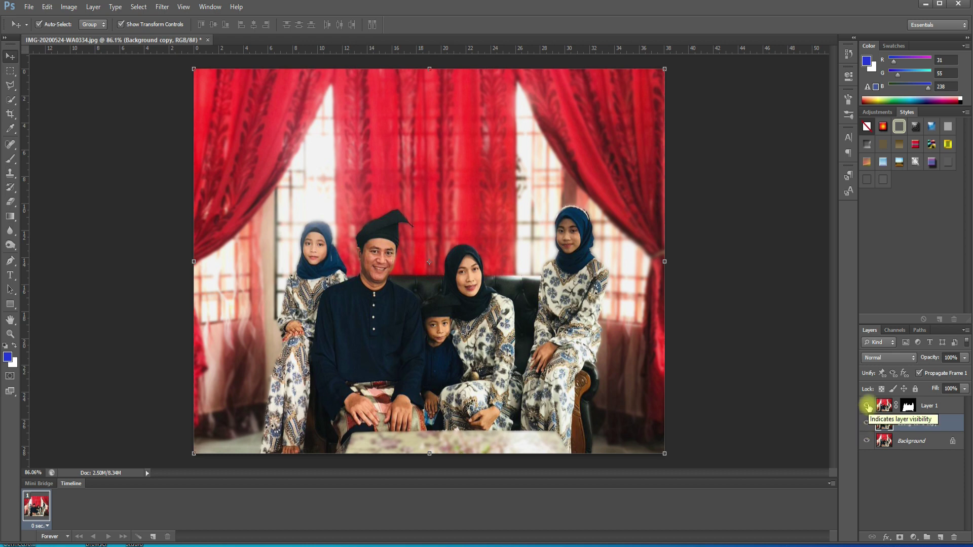
left_click(868, 407)
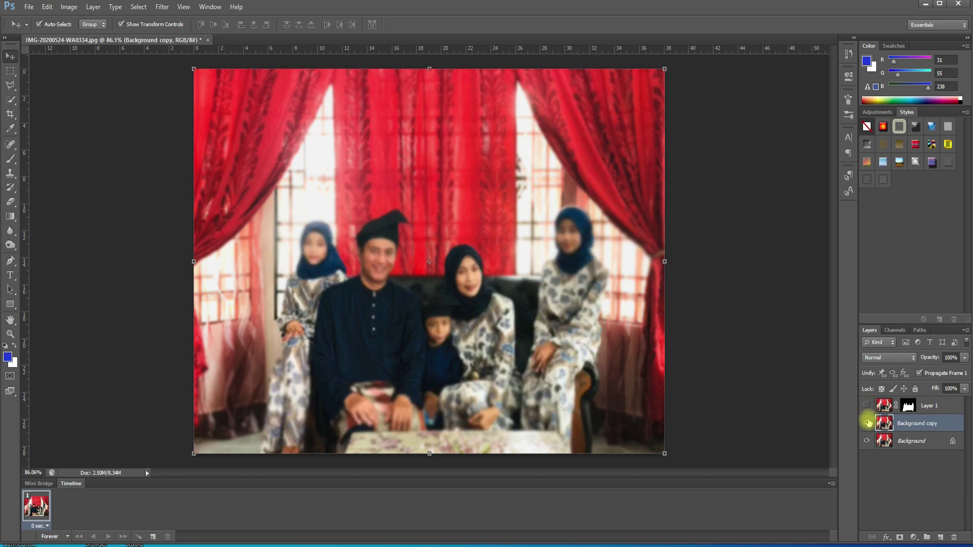
left_click(866, 423)
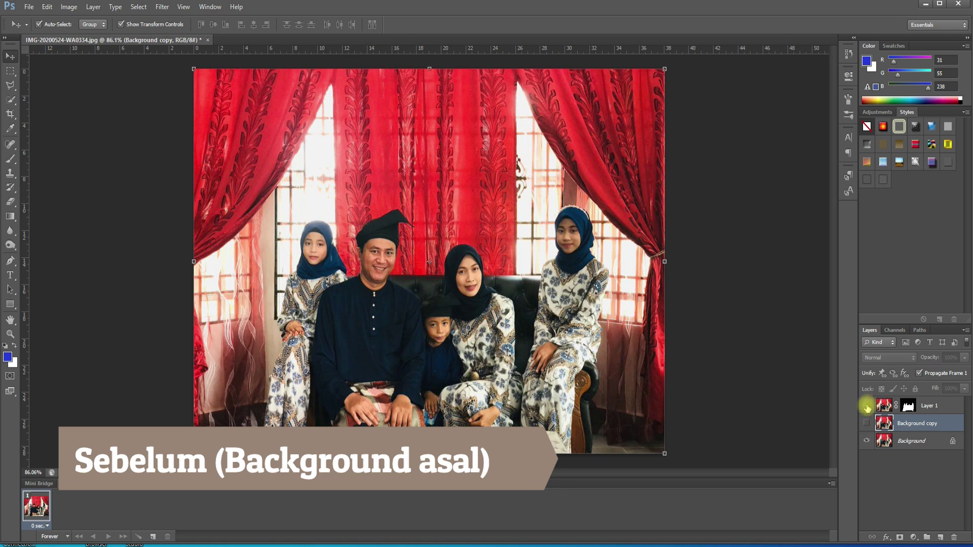
left_click(866, 424)
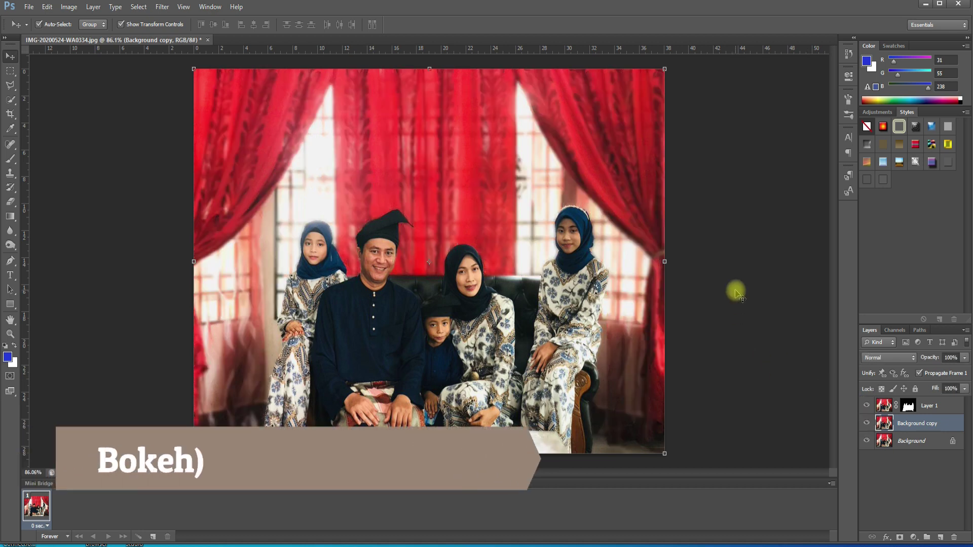